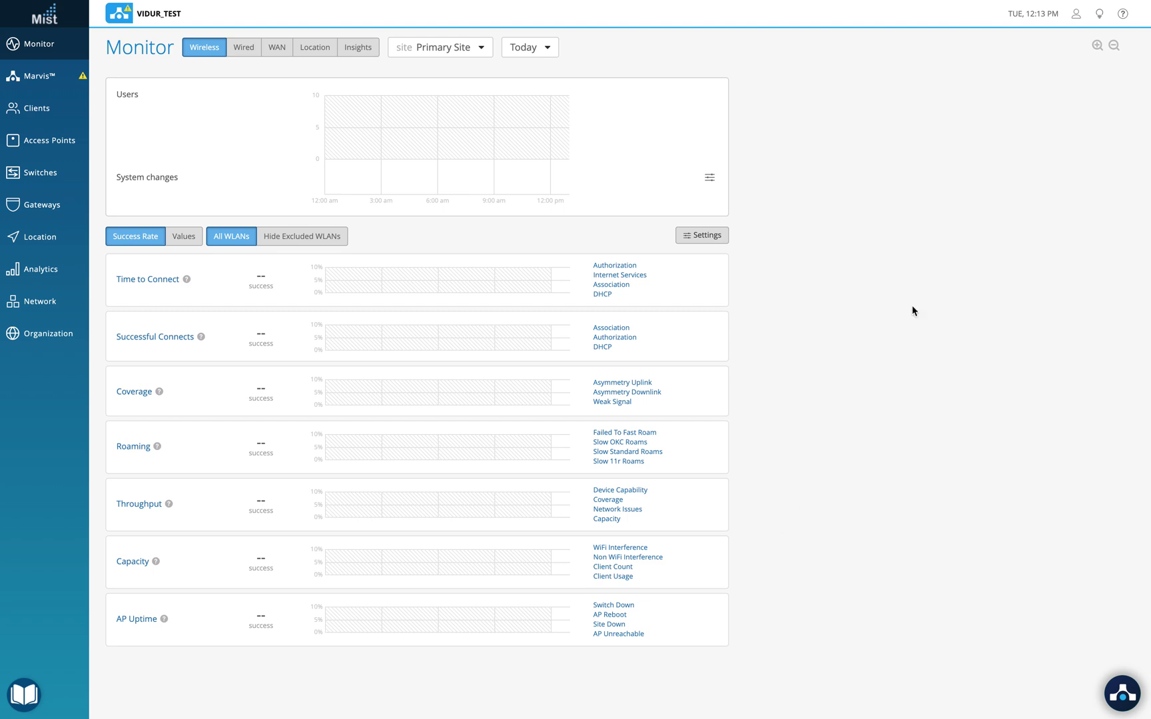
- Visit the My Account page, then return to the Monitor dashboard
{"action": "left_click", "coordinate": [1077, 16]}
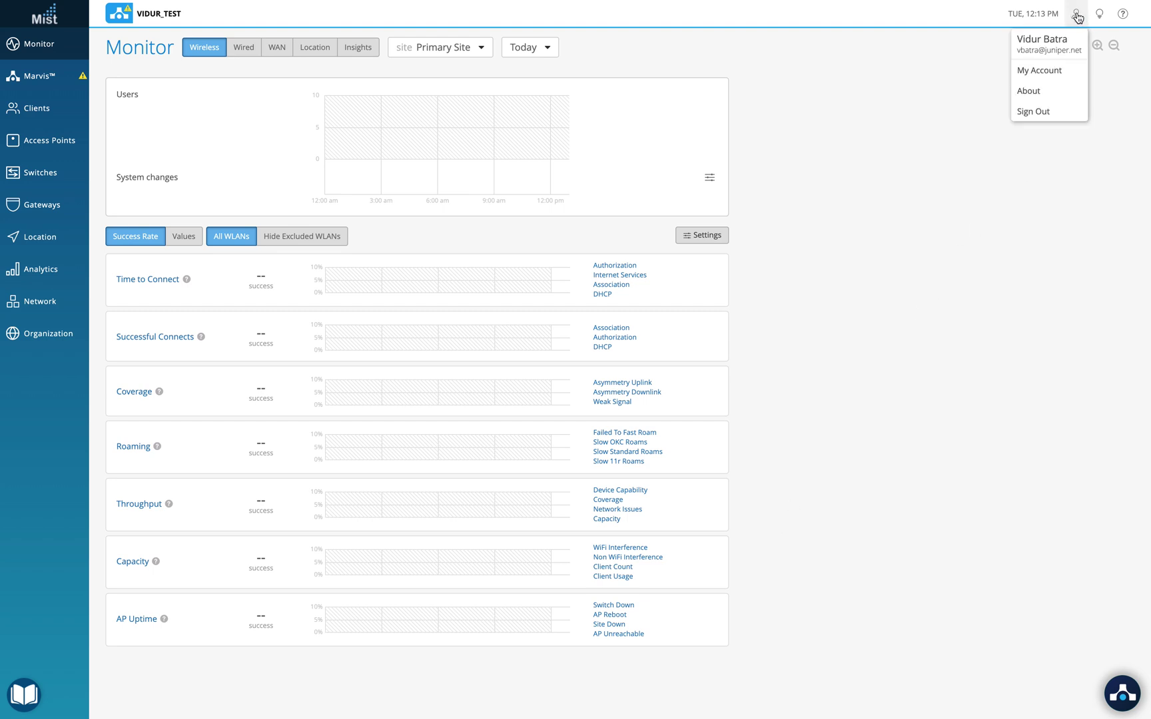
{"action": "left_click", "coordinate": [1029, 72]}
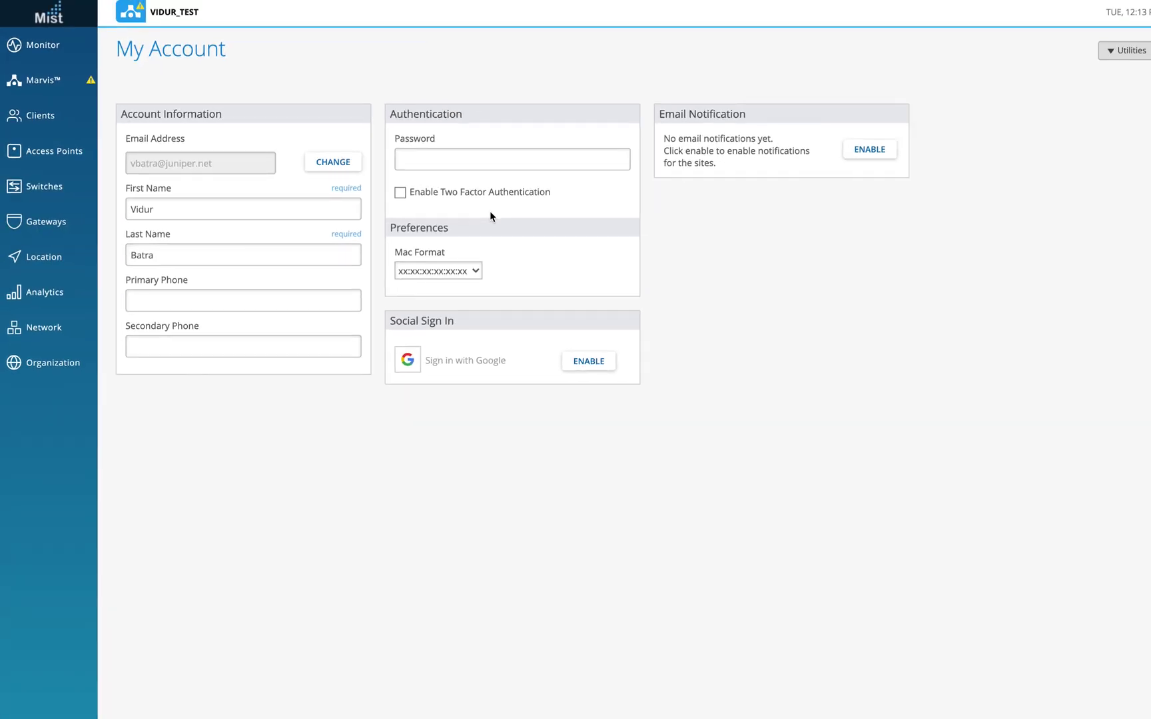
{"action": "right_click", "coordinate": [489, 211]}
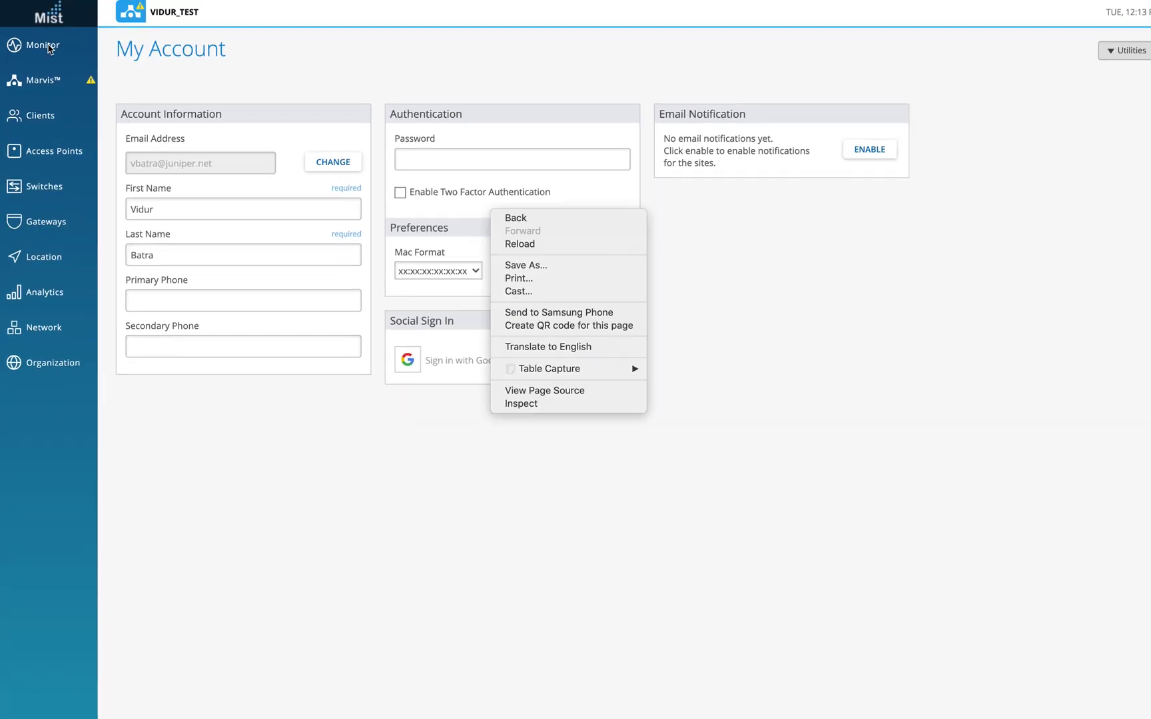
{"action": "left_click", "coordinate": [44, 50]}
{"action": "left_click", "coordinate": [140, 49]}
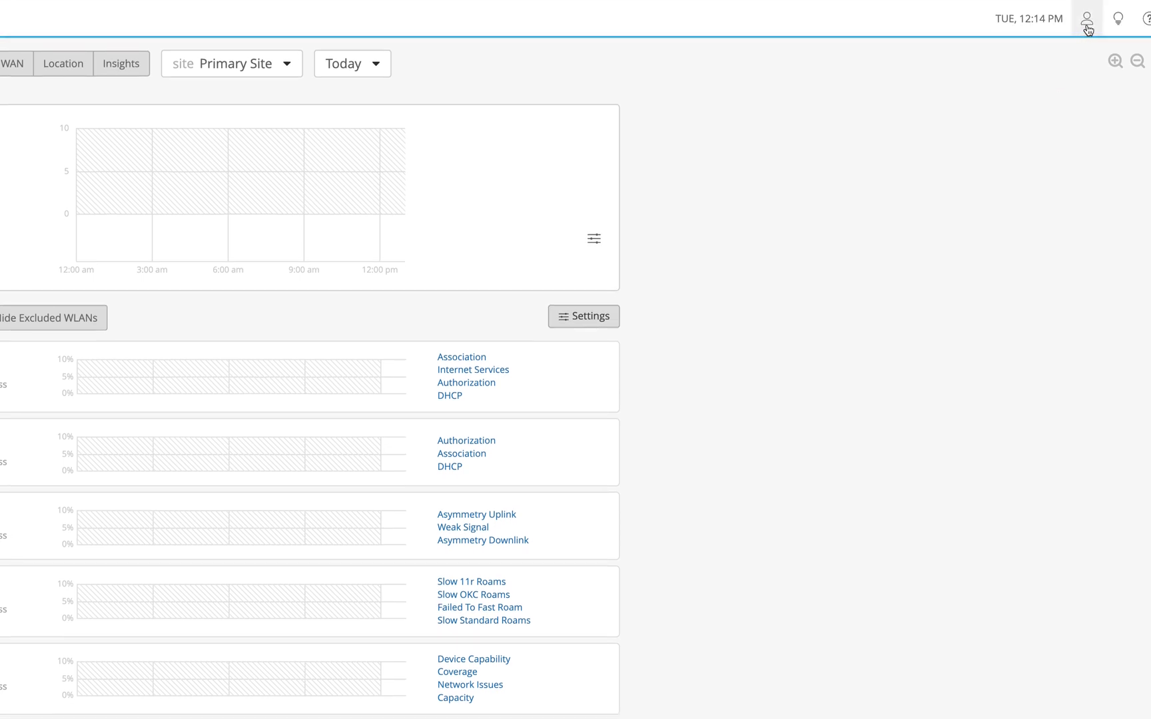
- On My Account, tick Enable Two Factor Authentication and save it
{"action": "left_click", "coordinate": [1087, 29]}
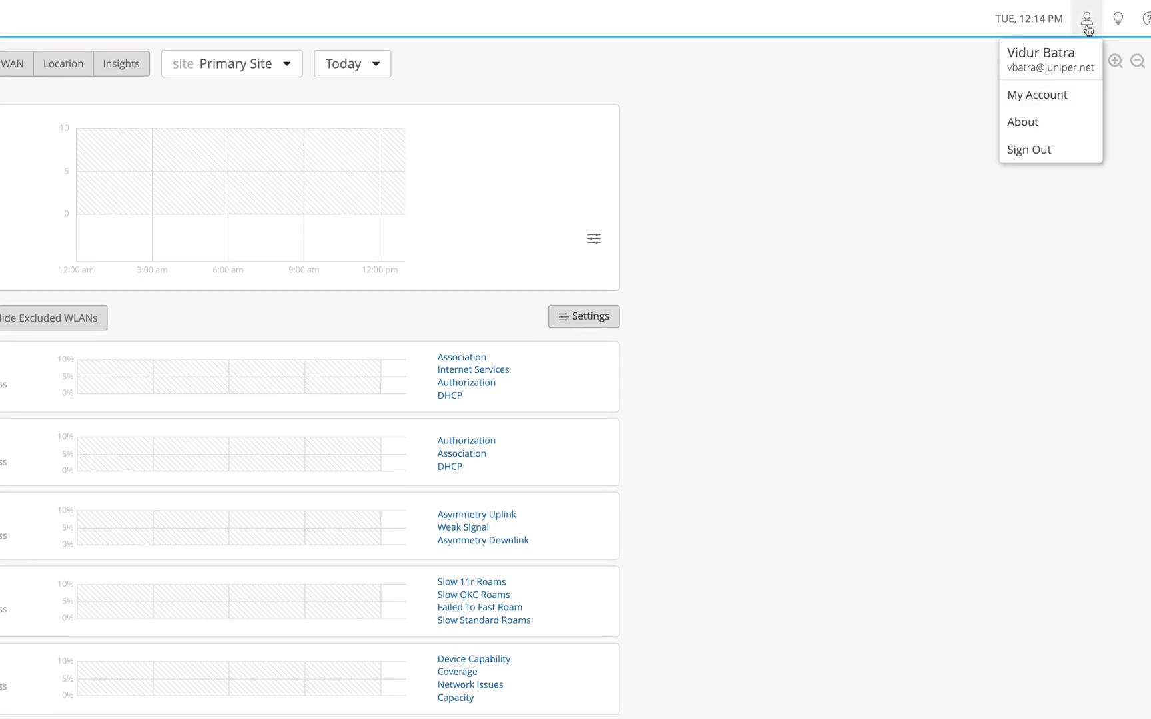
{"action": "left_click", "coordinate": [1031, 97]}
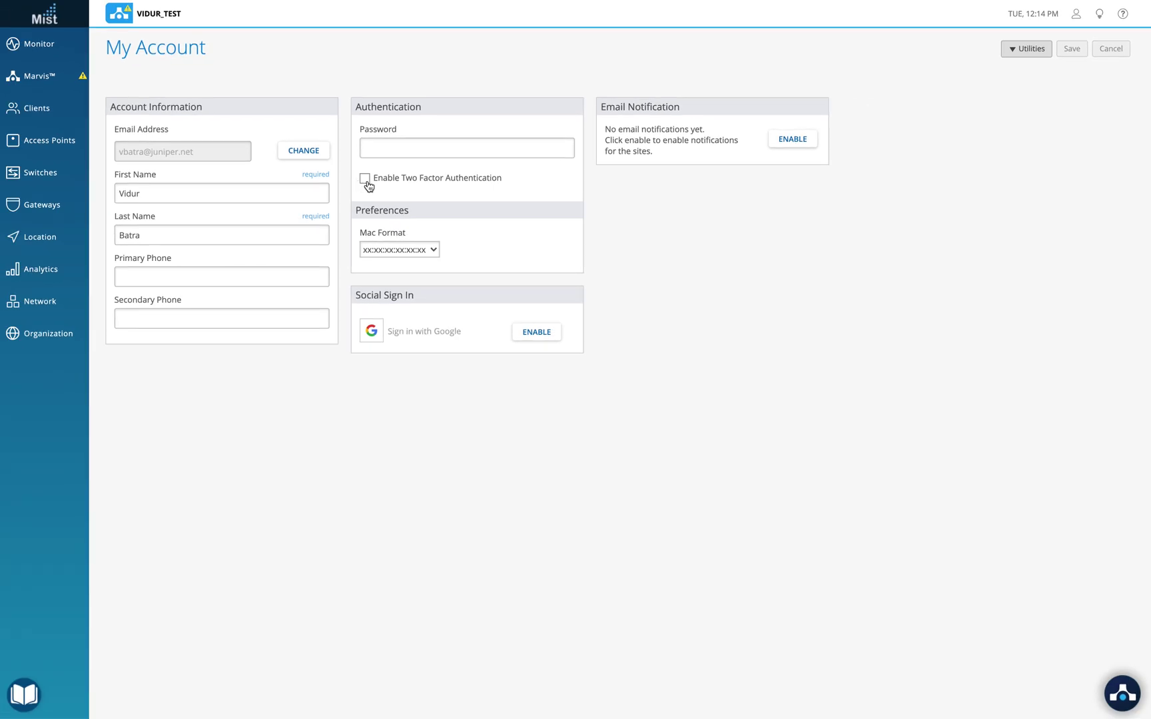
{"action": "left_click", "coordinate": [365, 180]}
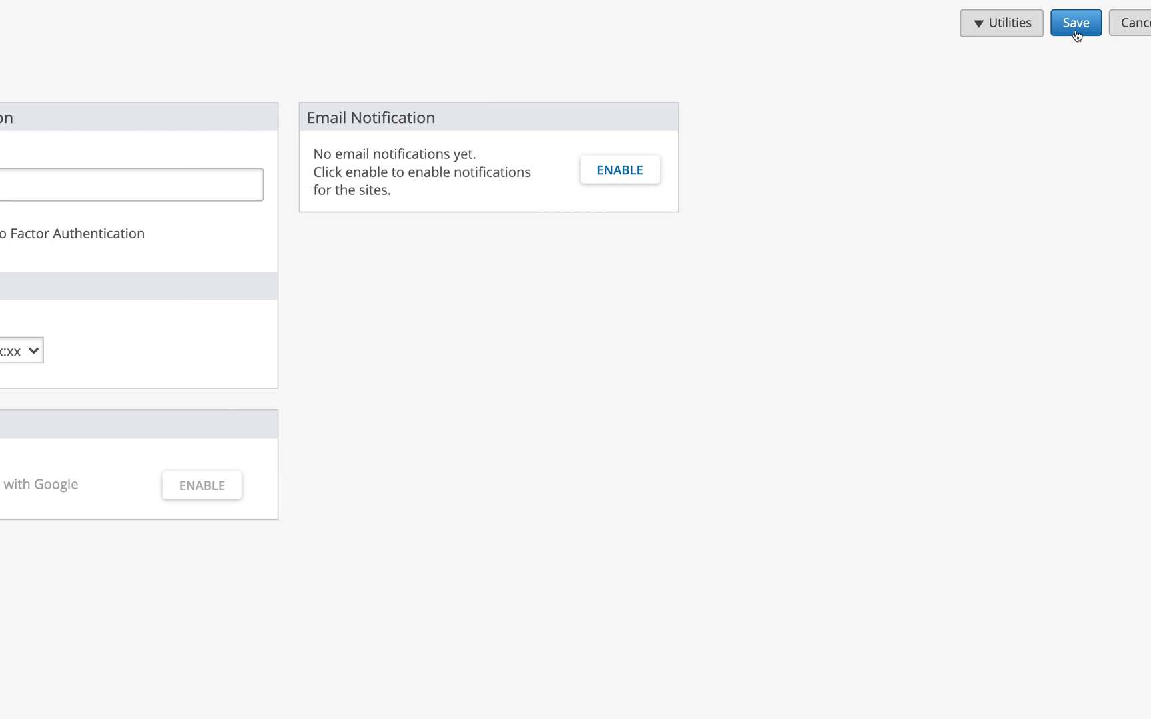
{"action": "left_click", "coordinate": [1077, 27]}
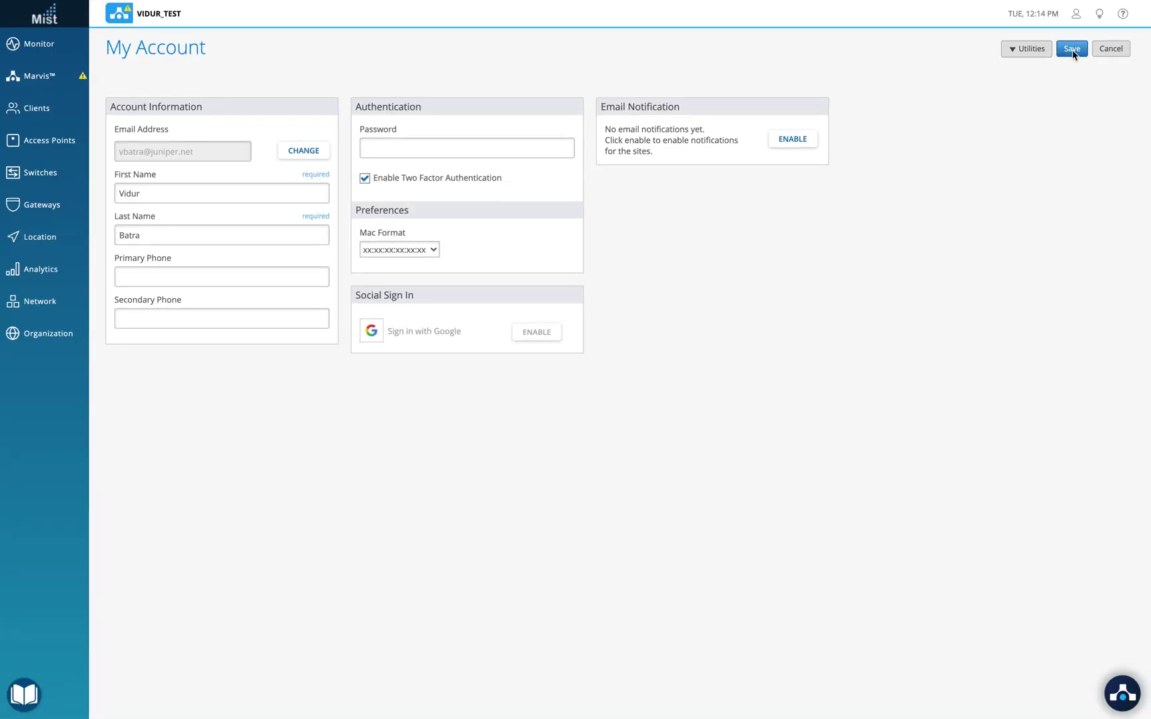
{"action": "left_click", "coordinate": [1072, 50]}
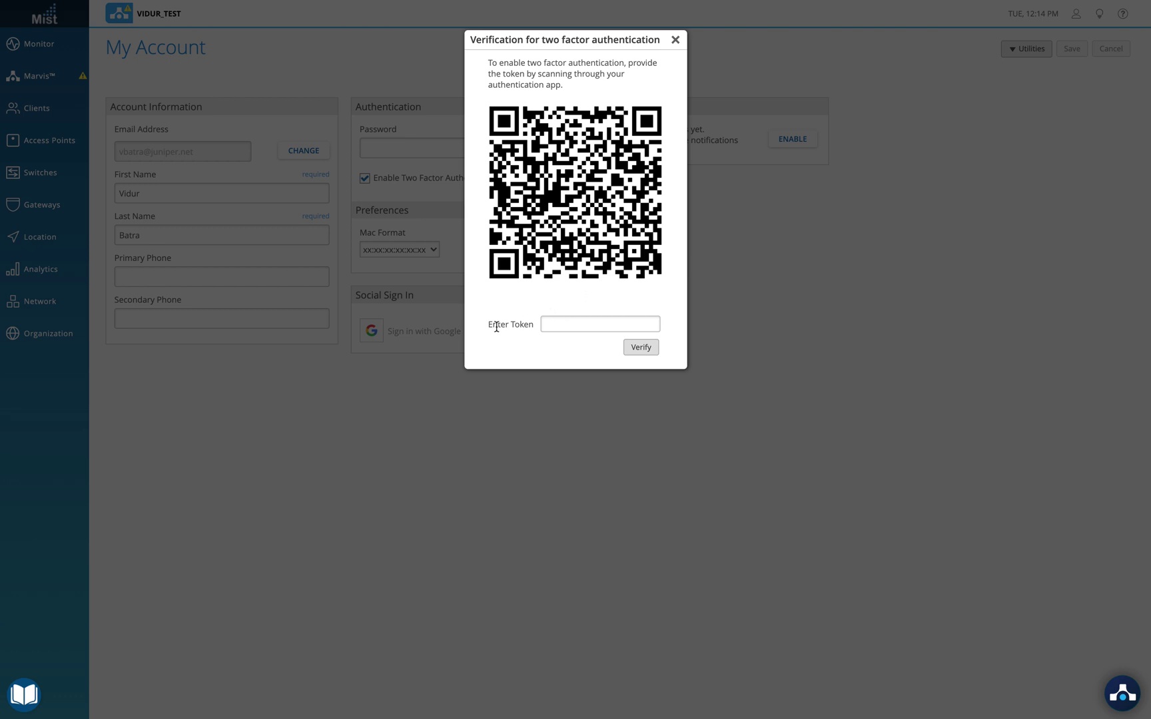
{"action": "left_click_drag", "start_coordinate": [489, 326], "coordinate": [533, 326]}
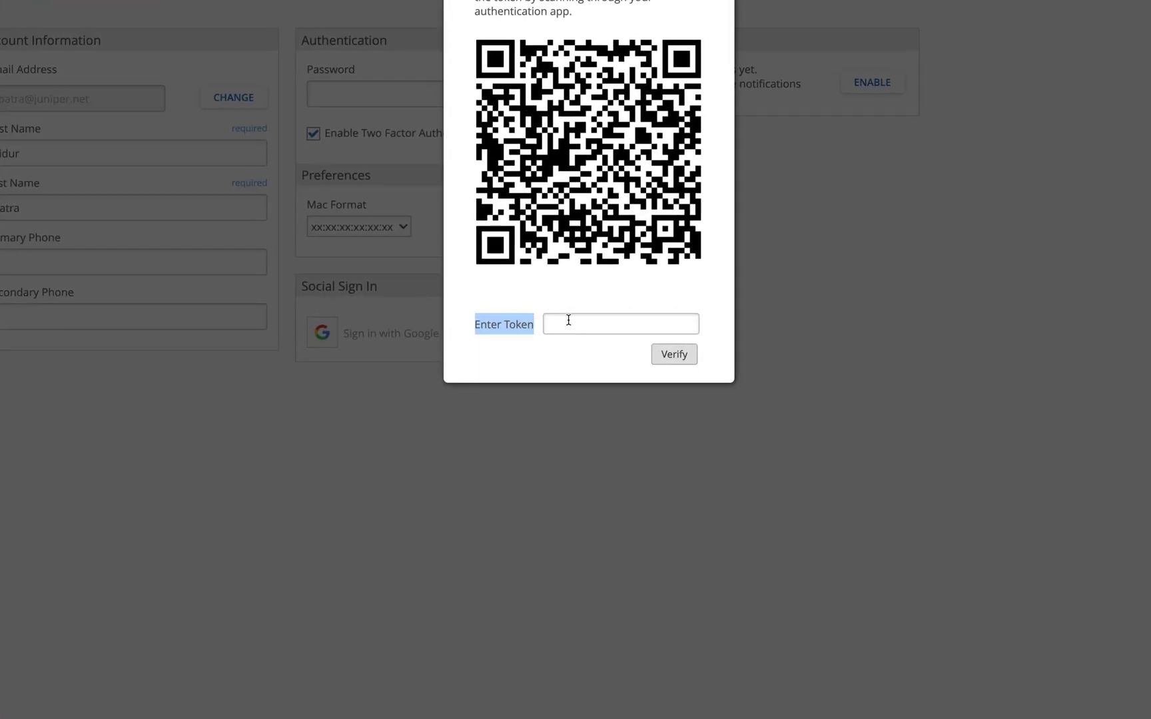
{"action": "left_click", "coordinate": [568, 323]}
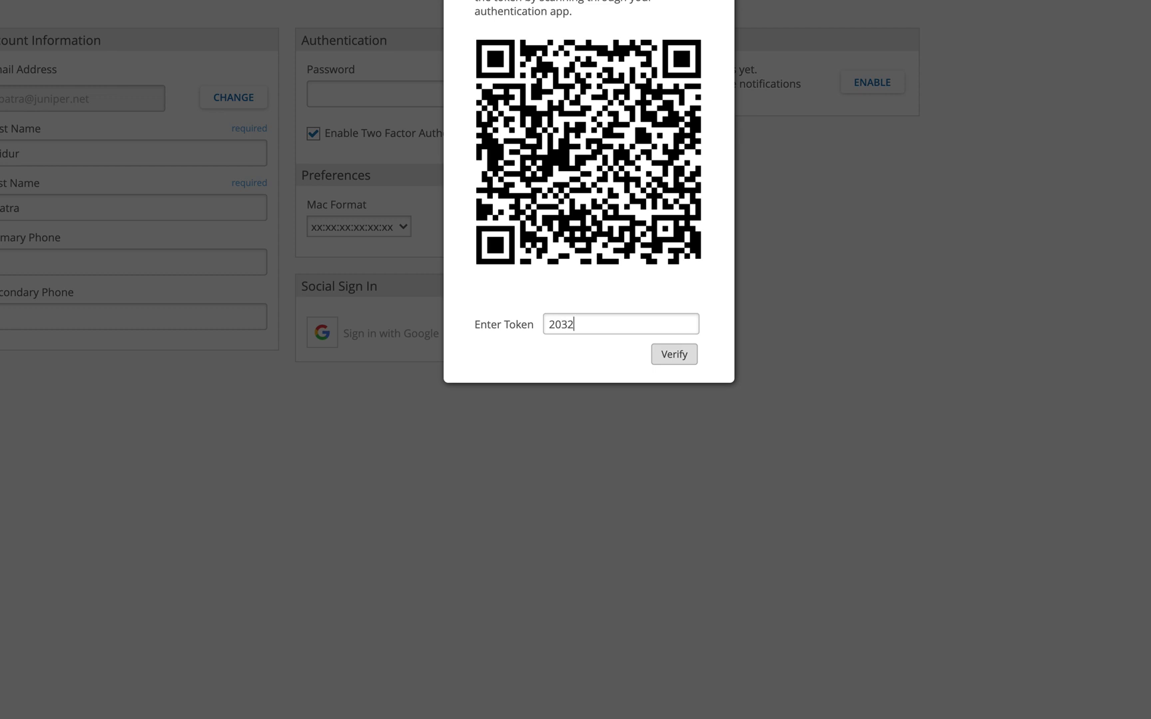
{"action": "left_click", "coordinate": [672, 356]}
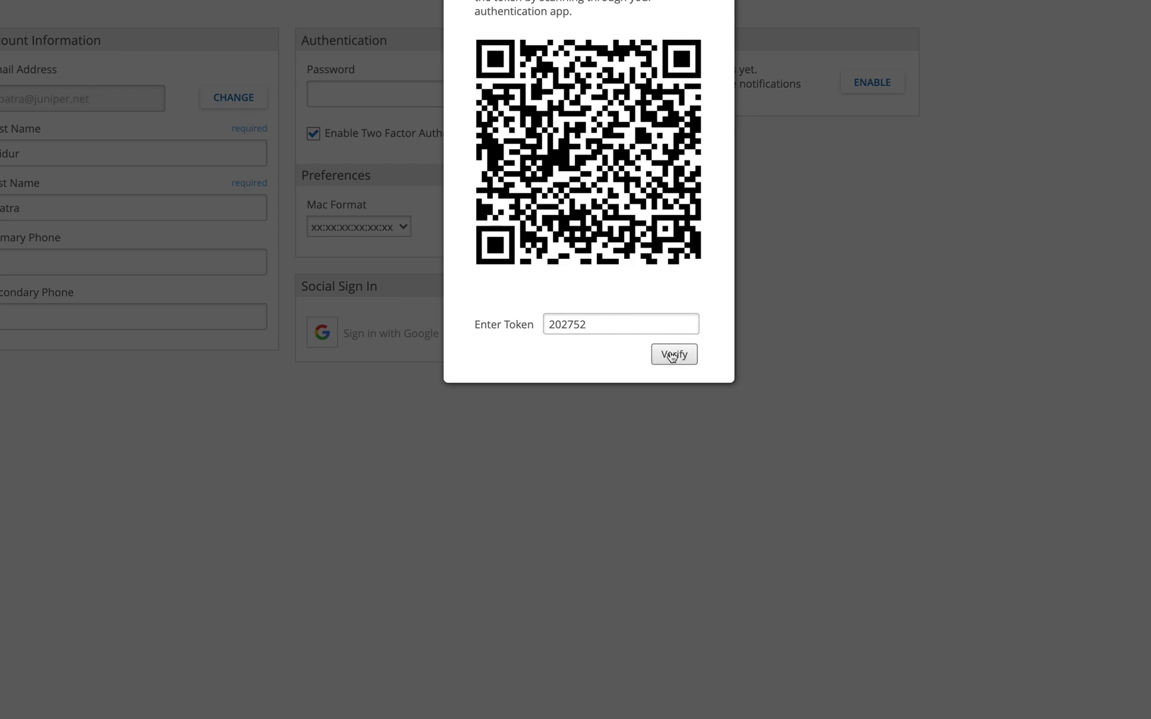